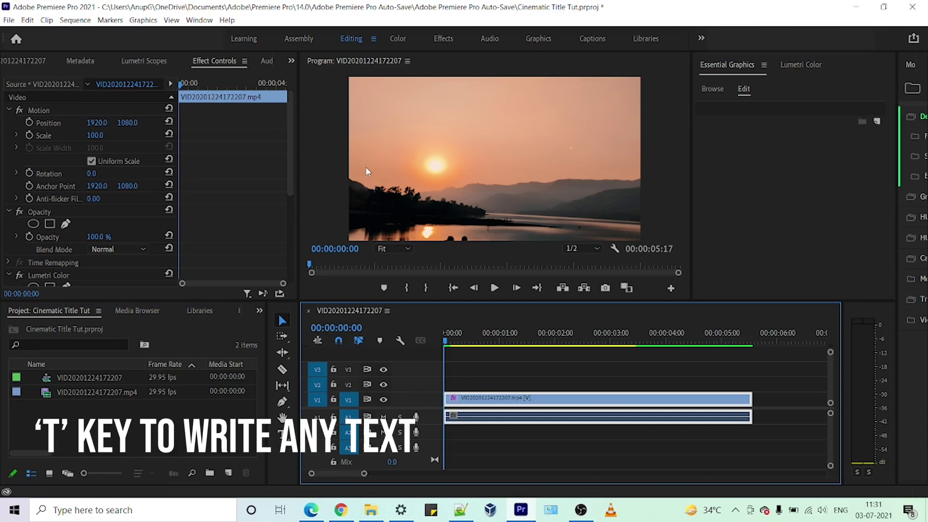
Type the title 'A CINEMATIC TITLE' in a new text box over the sunset
{"action": "key", "text": "t"}
{"action": "left_click", "coordinate": [389, 154]}
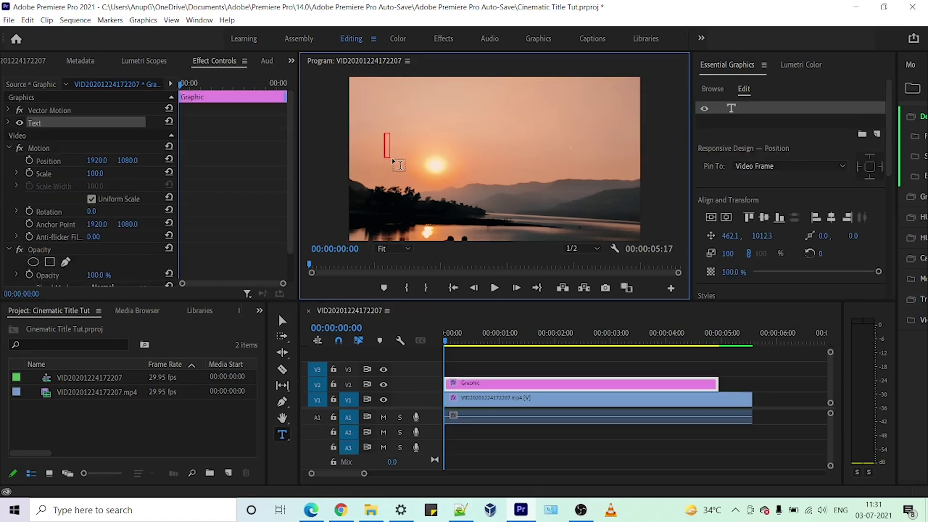
{"action": "type", "text": "A C"}
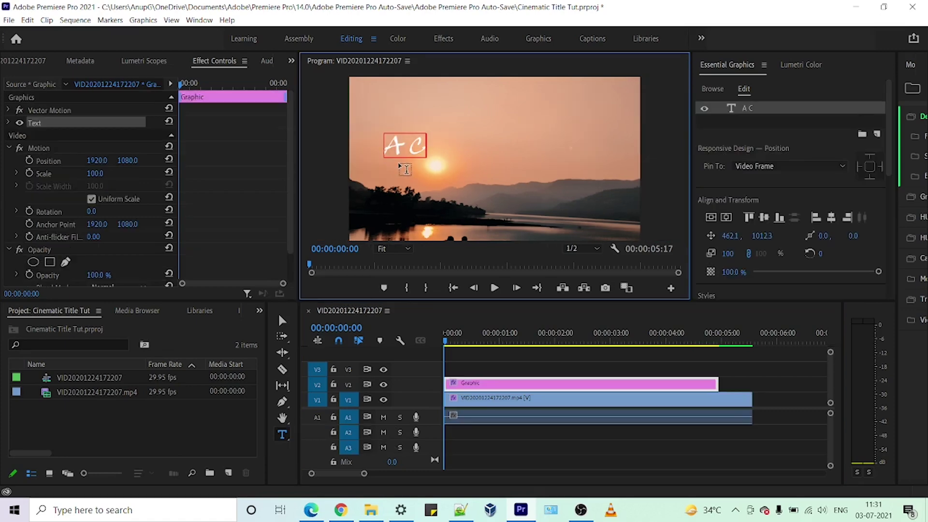
{"action": "type", "text": "INEMATIC"}
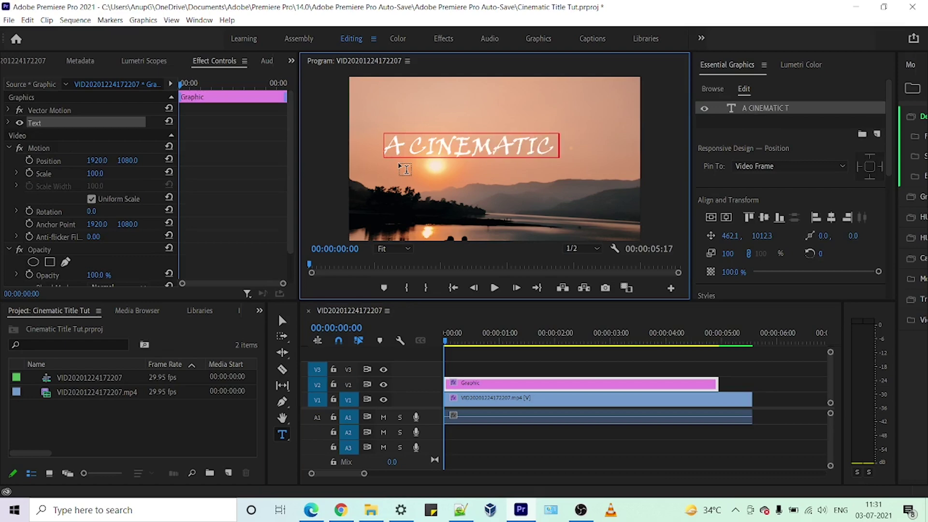
{"action": "type", "text": " TITLE"}
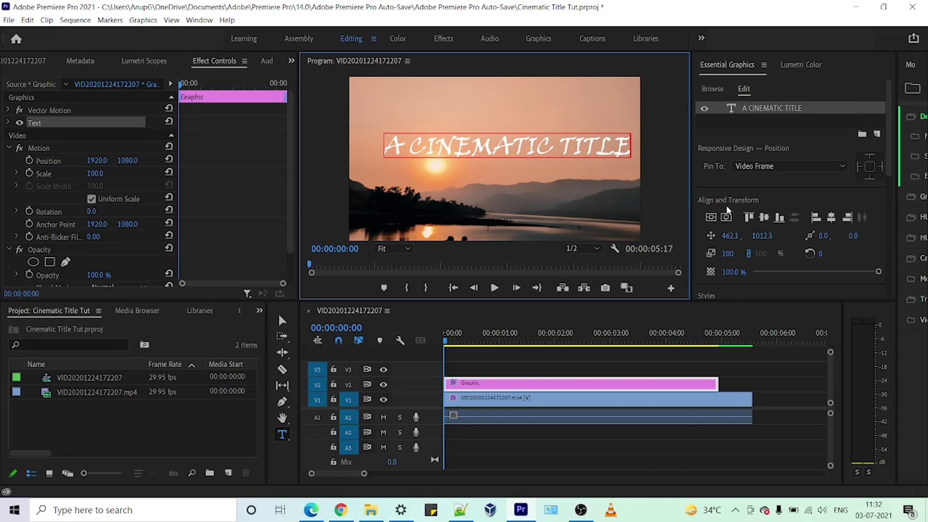
{"action": "key", "text": "ctrl+a"}
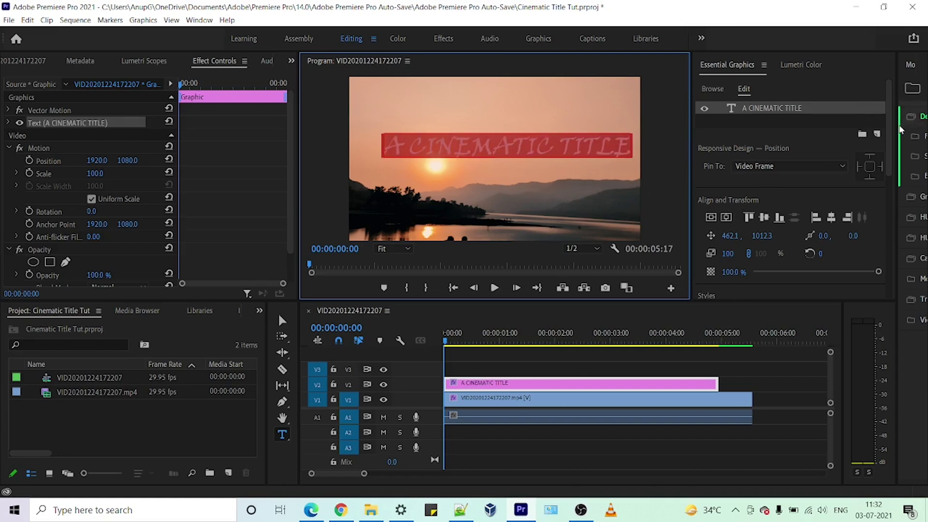
Centre the title horizontally with Essential Graphics alignment, then deselect it
{"action": "left_click_drag", "start_coordinate": [888, 137], "coordinate": [885, 192]}
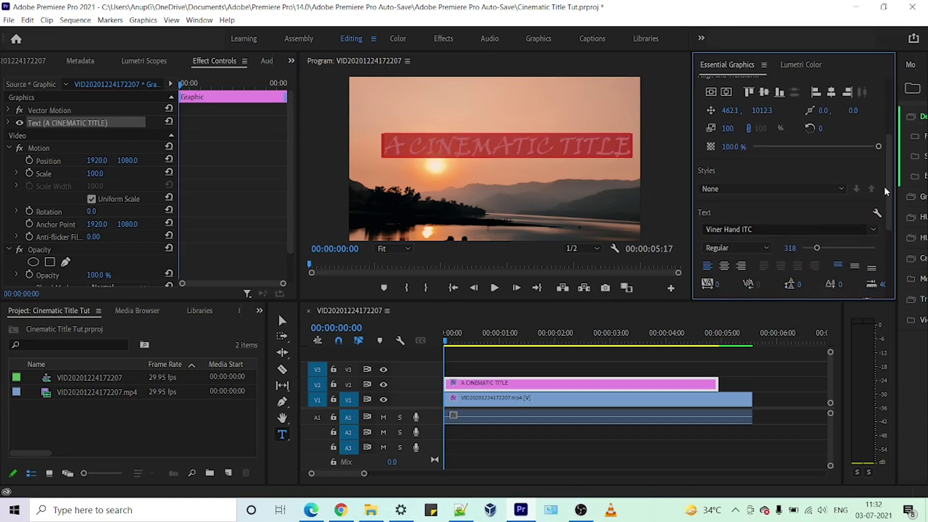
{"action": "left_click", "coordinate": [710, 93]}
{"action": "left_click", "coordinate": [726, 92]}
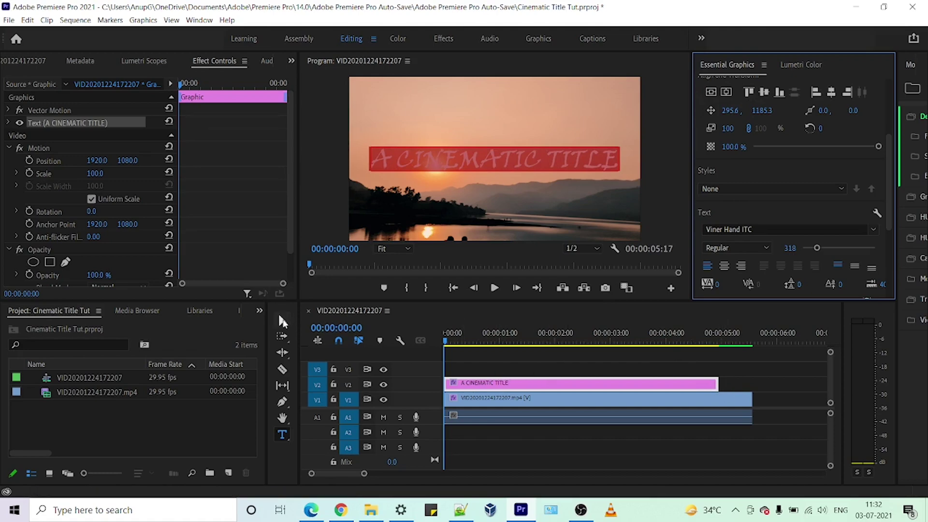
{"action": "left_click", "coordinate": [282, 321]}
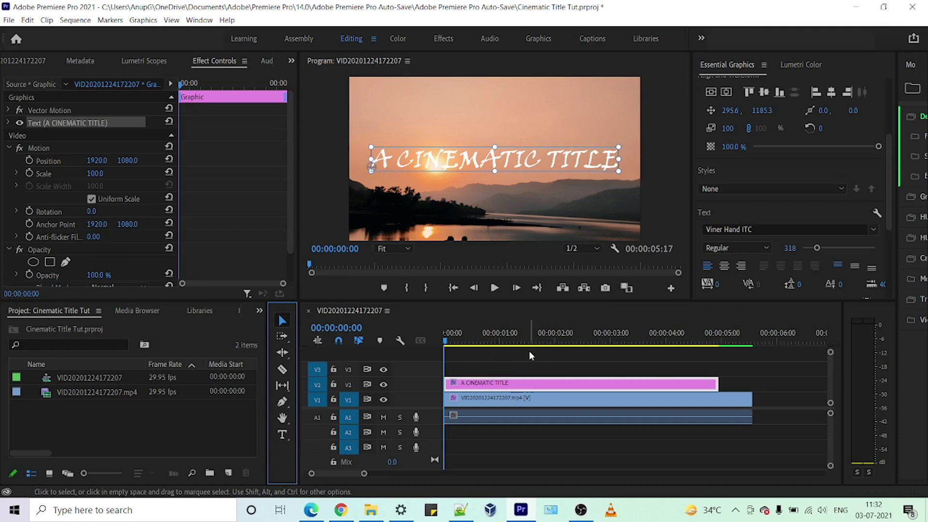
{"action": "left_click", "coordinate": [551, 366]}
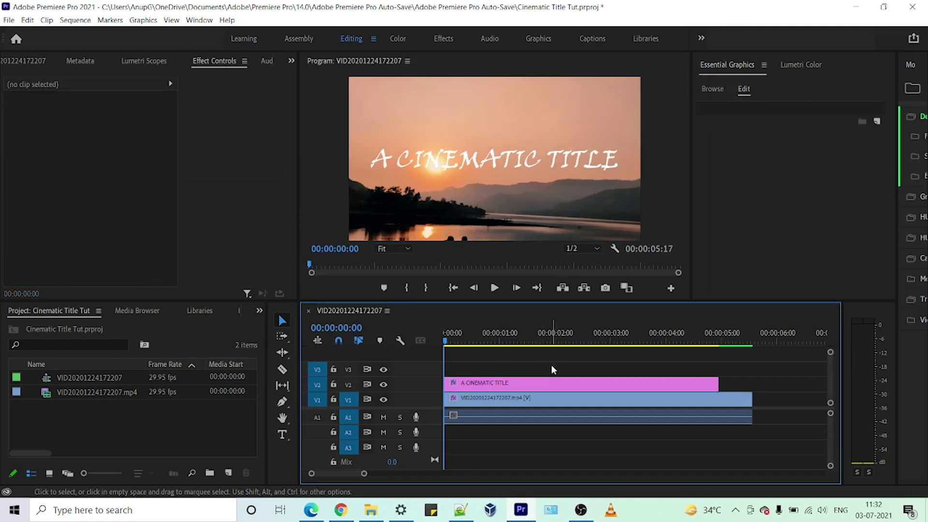
Create a '//' text graphic right of TITLE, aligned vertically with the title
{"action": "key", "text": "t"}
{"action": "left_click", "coordinate": [620, 155]}
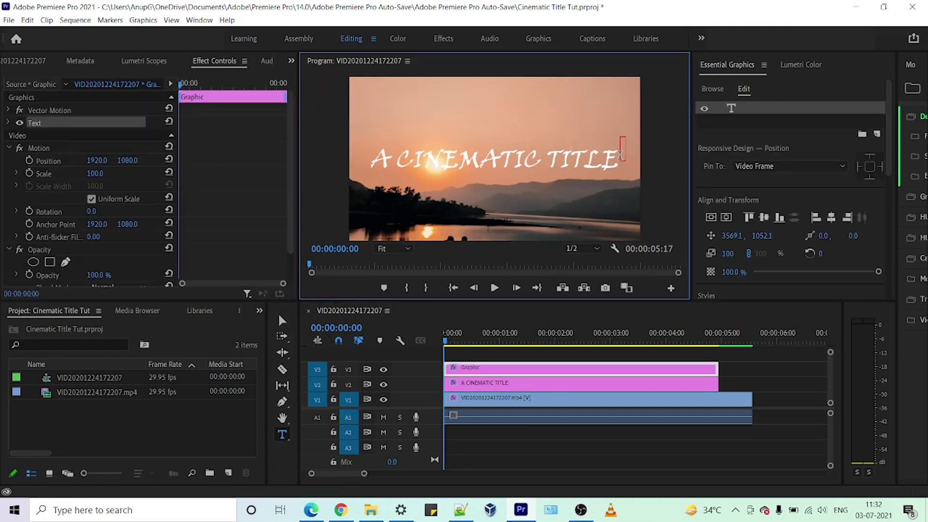
{"action": "type", "text": "//"}
{"action": "left_click", "coordinate": [711, 218]}
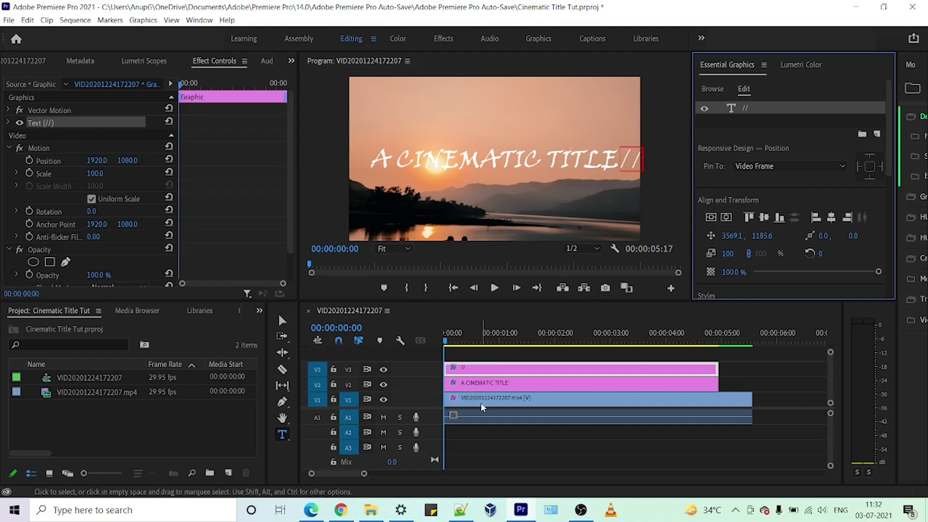
{"action": "left_click", "coordinate": [281, 321]}
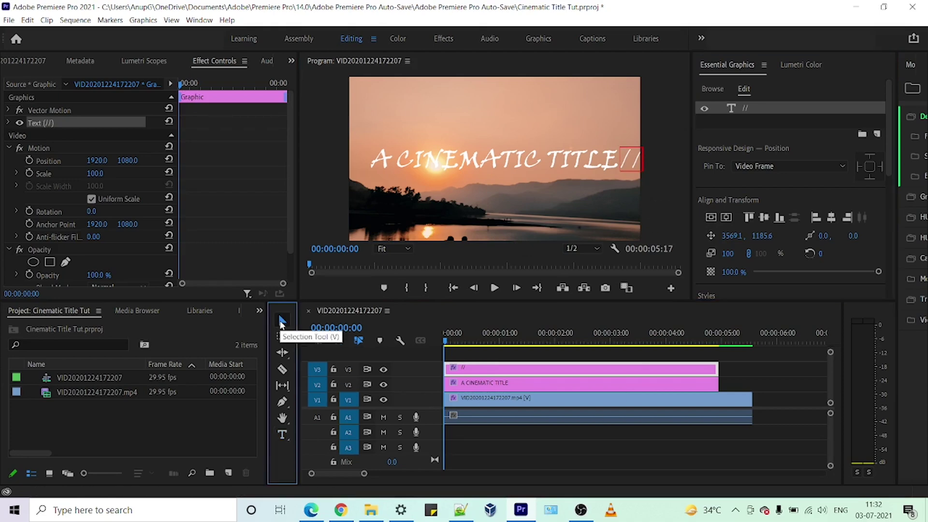
Select the // clip on V3 and drag its Position X left to about -1624
{"action": "left_click", "coordinate": [512, 384]}
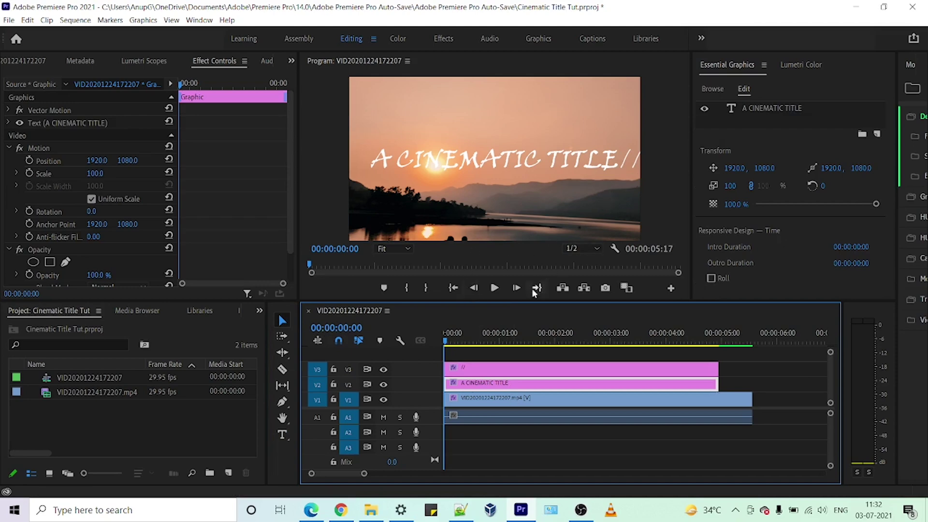
{"action": "left_click", "coordinate": [459, 368]}
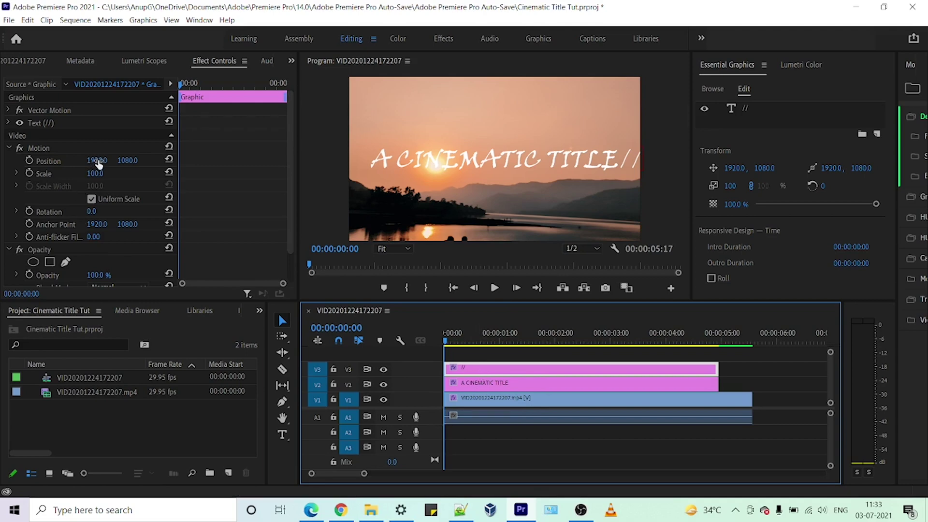
{"action": "left_click_drag", "start_coordinate": [97, 160], "coordinate": [1, 160]}
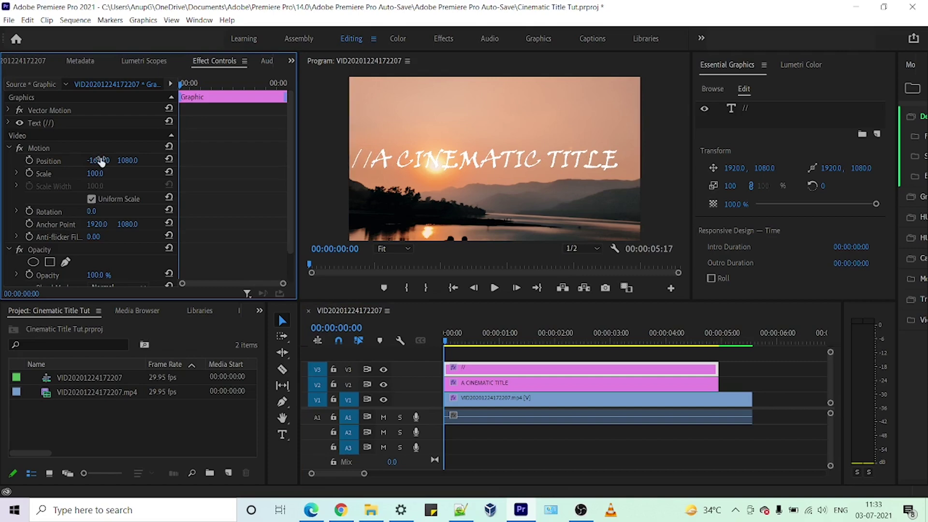
Keyframe the // Position, moving X back to about 1920 at 00:00:01:00
{"action": "left_click", "coordinate": [29, 161]}
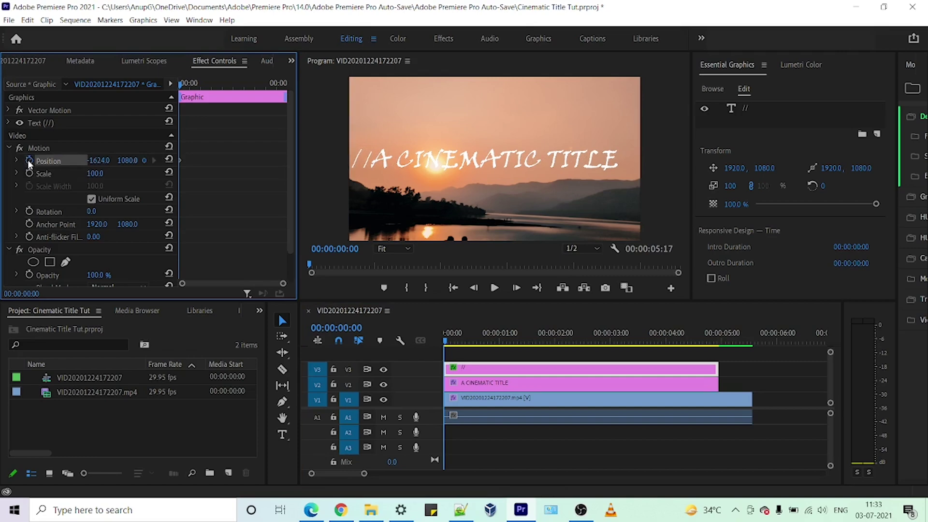
{"action": "left_click", "coordinate": [326, 327]}
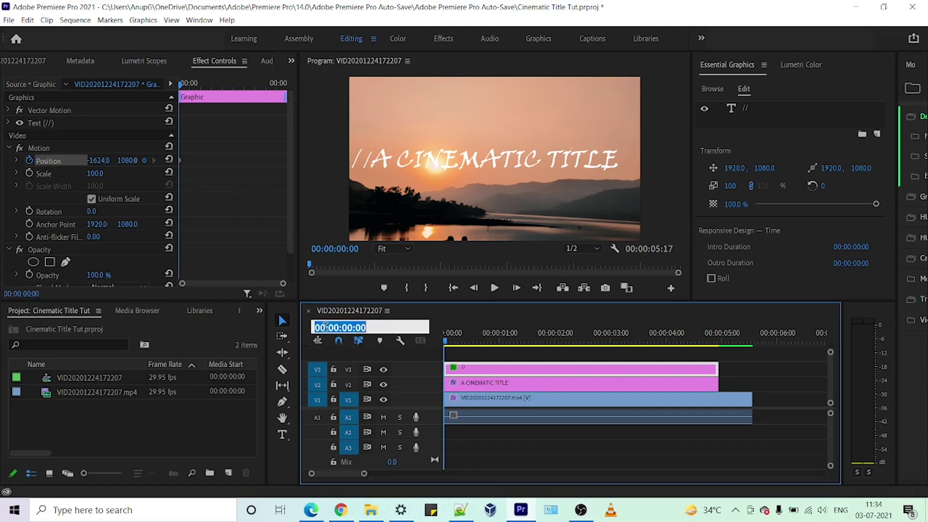
{"action": "type", "text": "01:0"}
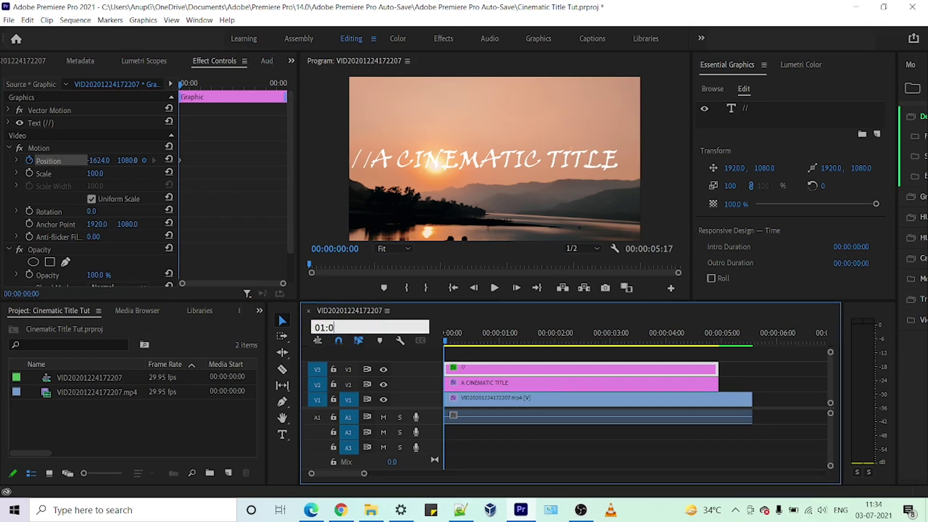
{"action": "type", "text": "0"}
{"action": "key", "text": "Return"}
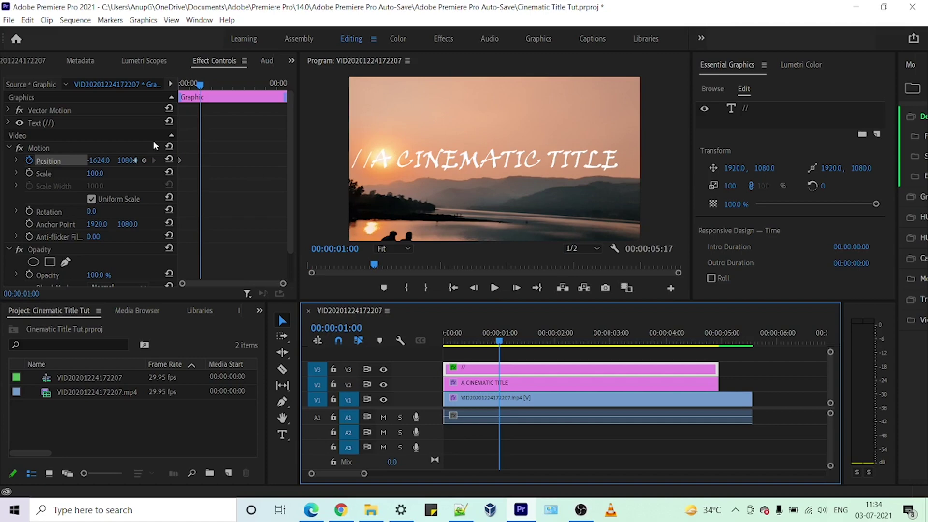
{"action": "left_click", "coordinate": [144, 160]}
{"action": "mouse_move", "coordinate": [99, 160]}
{"action": "left_mouse_down"}
{"action": "mouse_move", "coordinate": [184, 160]}
{"action": "mouse_move", "coordinate": [101, 160]}
{"action": "left_mouse_up"}
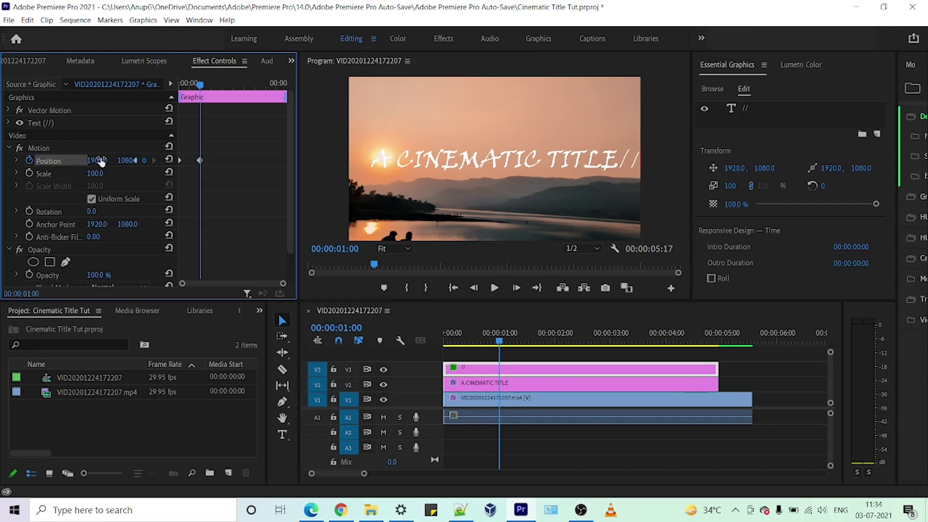
Apply Ease Out temporal interpolation to the 1-second Position keyframe
{"action": "left_click", "coordinate": [356, 159]}
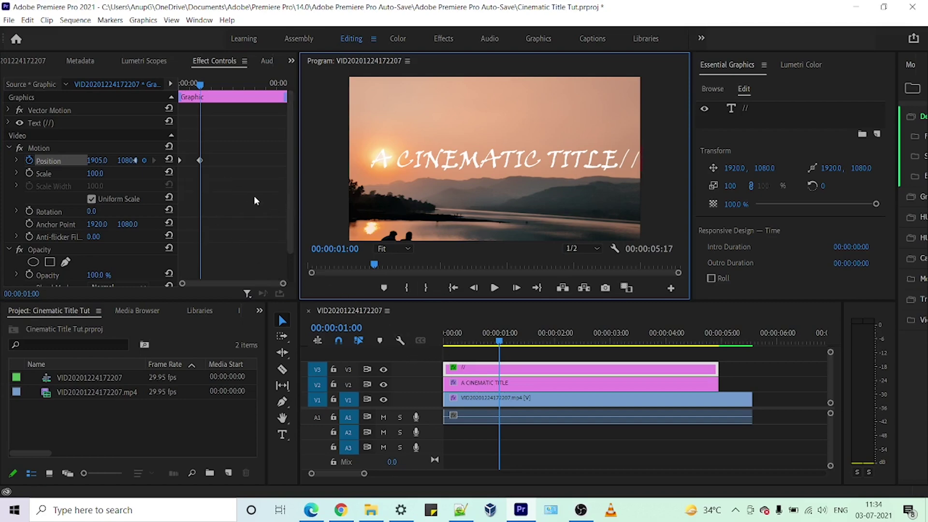
{"action": "left_click_drag", "start_coordinate": [221, 177], "coordinate": [170, 158]}
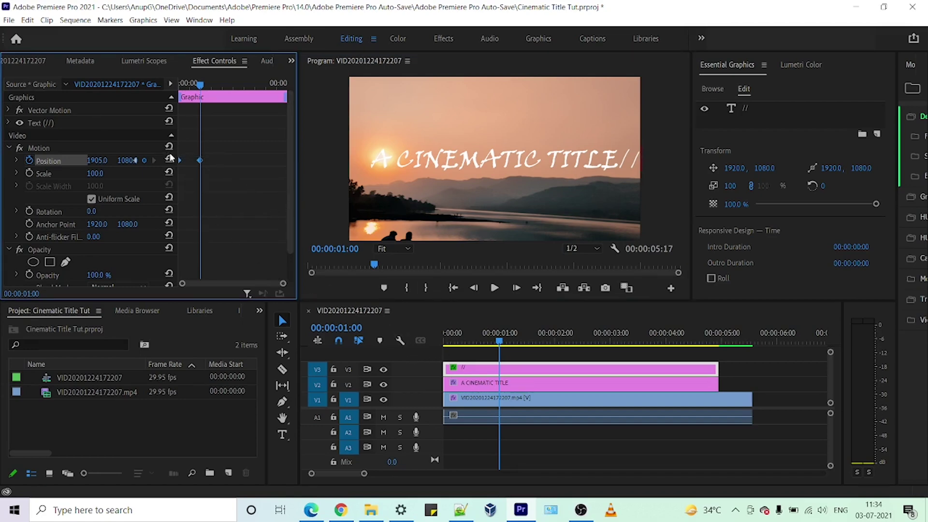
{"action": "right_click", "coordinate": [199, 159]}
{"action": "mouse_move", "coordinate": [259, 249]}
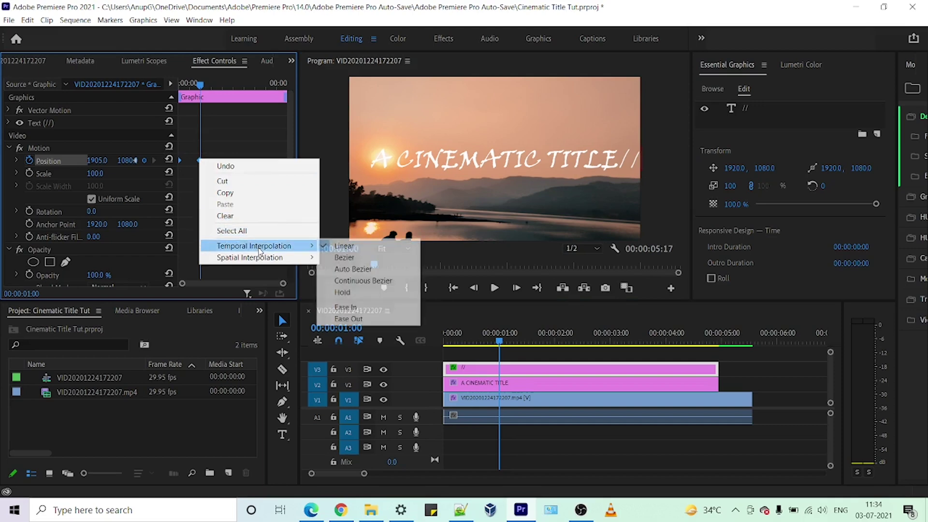
{"action": "left_click", "coordinate": [366, 319]}
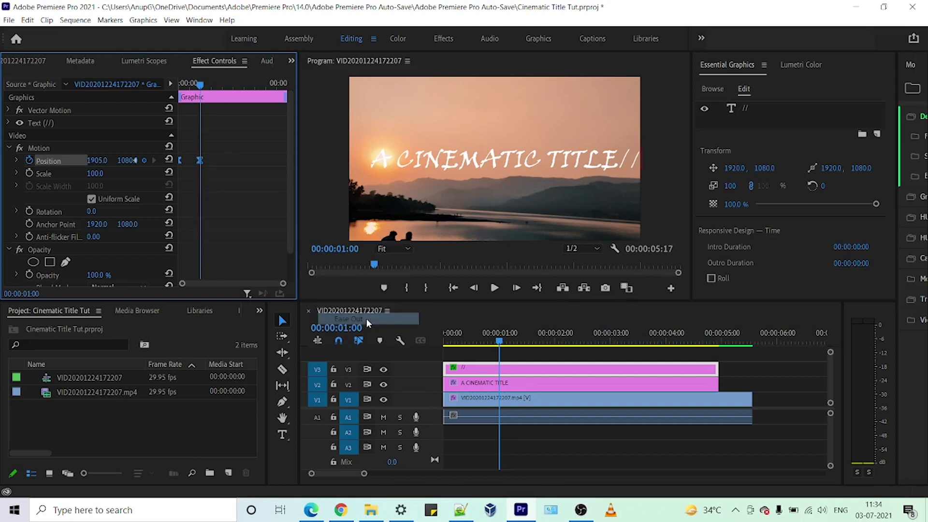
Select the A CINEMATIC TITLE clip and rewind the playhead to the start
{"action": "left_click", "coordinate": [483, 383]}
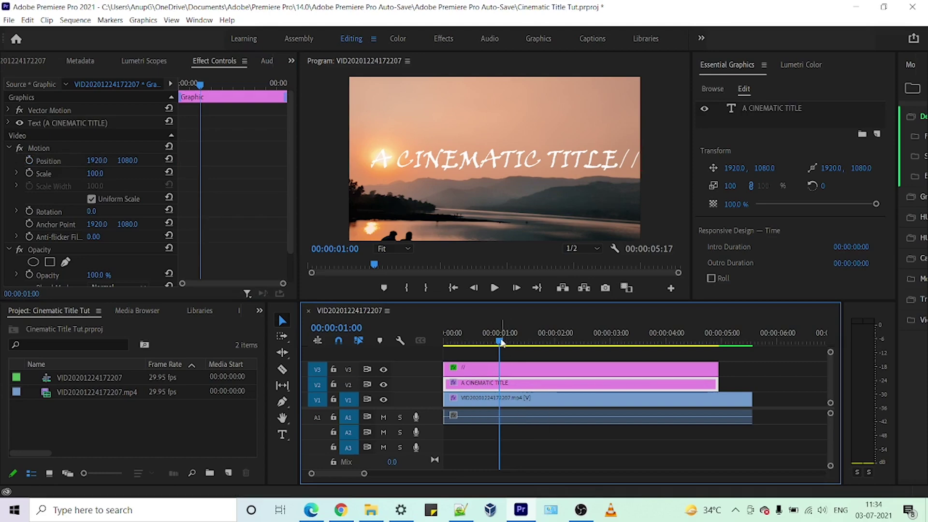
{"action": "left_click_drag", "start_coordinate": [500, 342], "coordinate": [443, 334]}
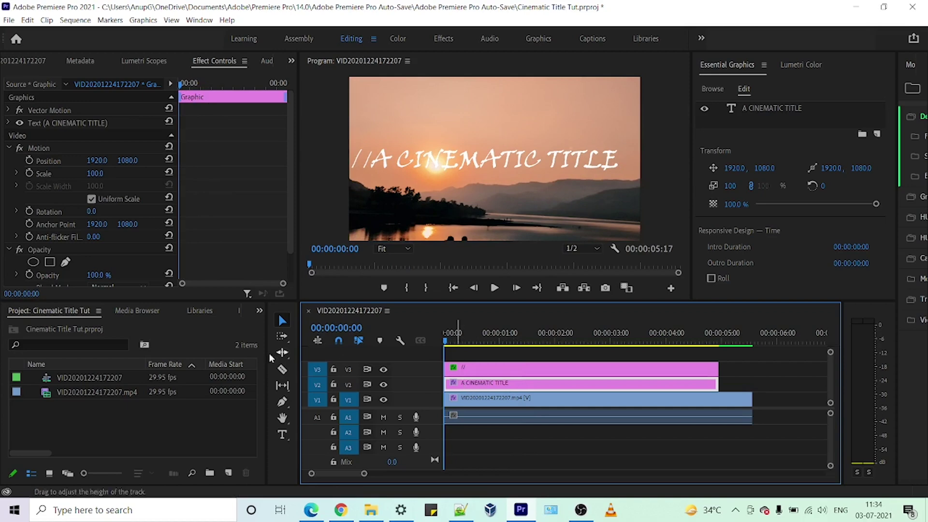
{"action": "left_click", "coordinate": [259, 311]}
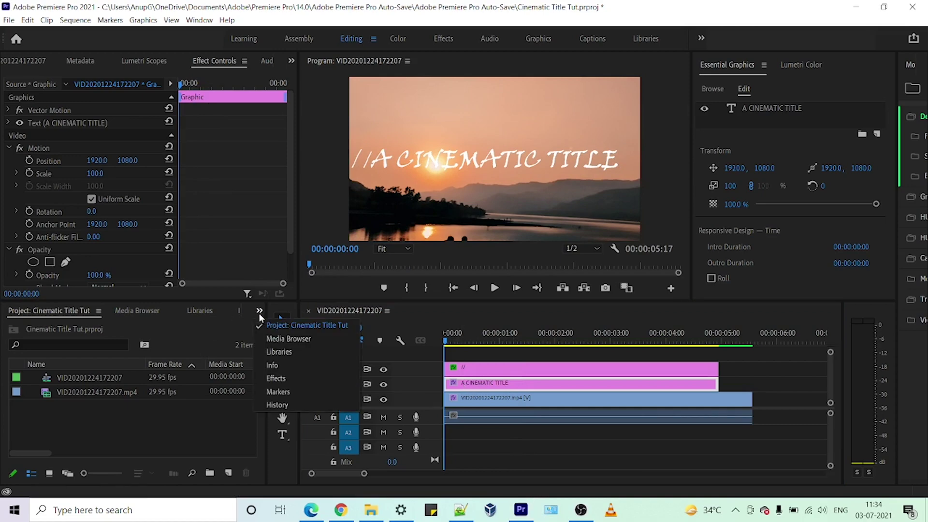
Drag the Crop effect from the Effects panel onto the V2 title clip
{"action": "left_click", "coordinate": [272, 376]}
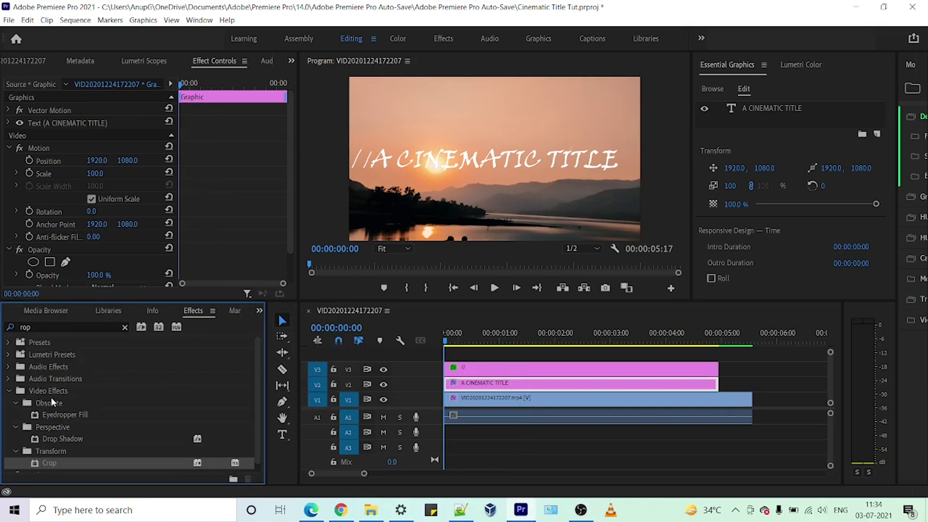
{"action": "left_click_drag", "start_coordinate": [43, 462], "coordinate": [460, 387]}
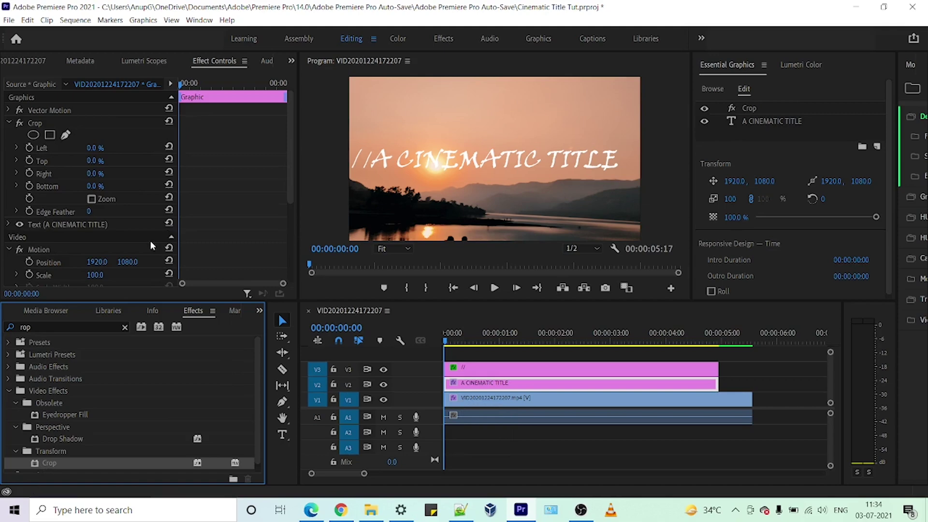
{"action": "left_click_drag", "start_coordinate": [292, 175], "coordinate": [291, 244]}
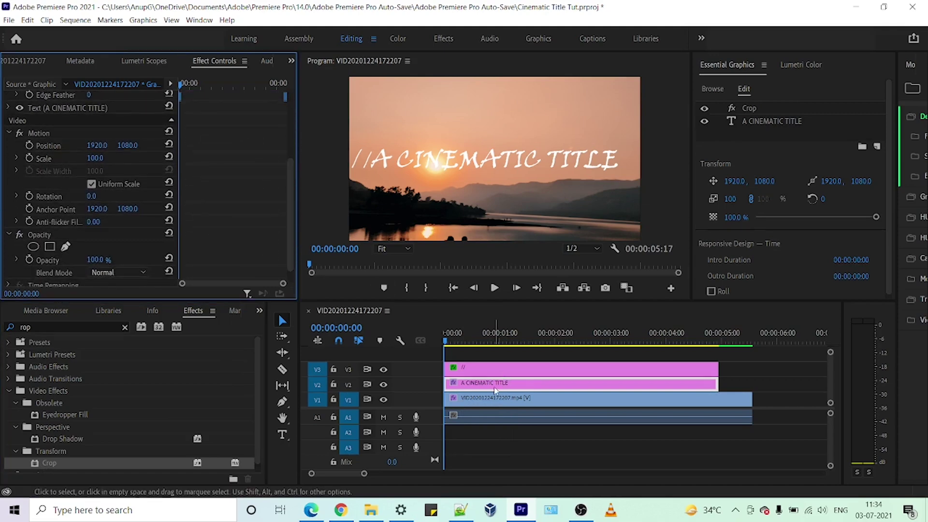
{"action": "left_click", "coordinate": [473, 387]}
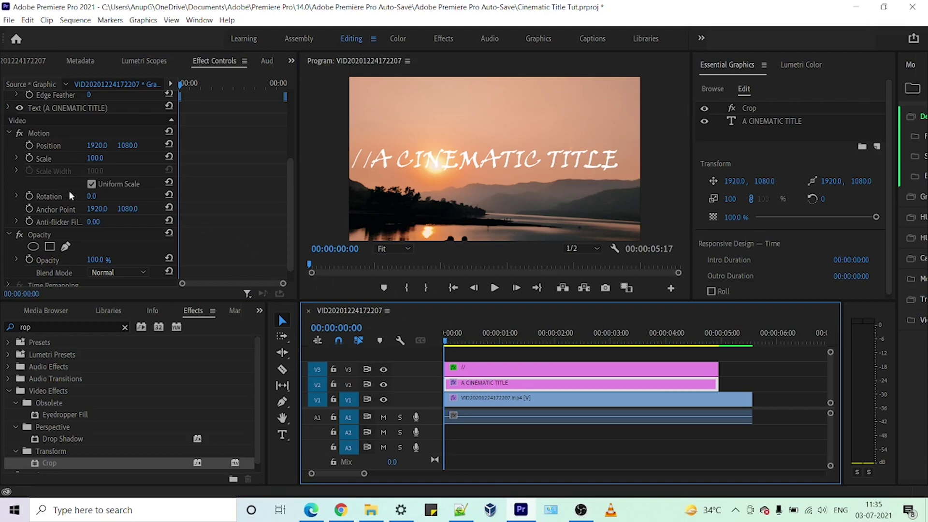
{"action": "scroll", "coordinate": [79, 184], "scroll_direction": "up", "scroll_amount": 5}
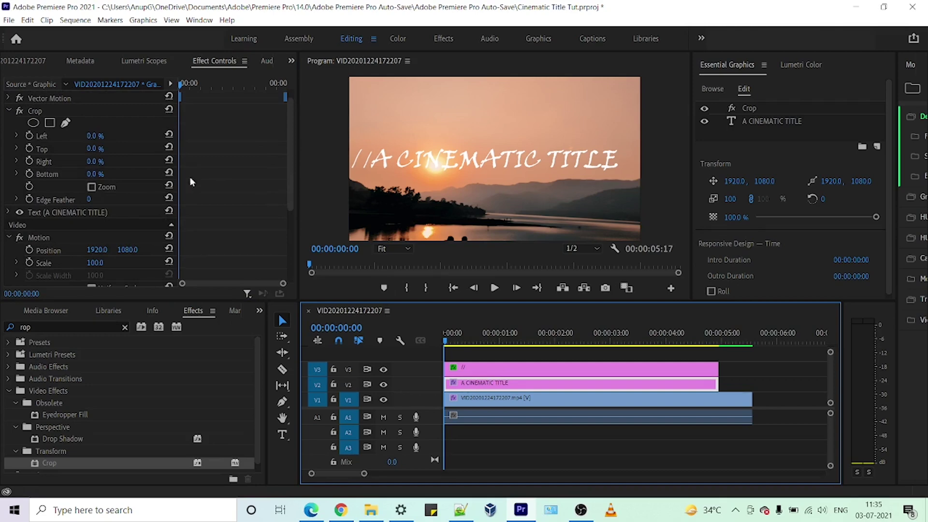
Keyframe Crop Right from 93% at the start to 0% at 00:00:01:00
{"action": "left_click", "coordinate": [89, 167]}
{"action": "left_click_drag", "start_coordinate": [96, 160], "coordinate": [142, 161]}
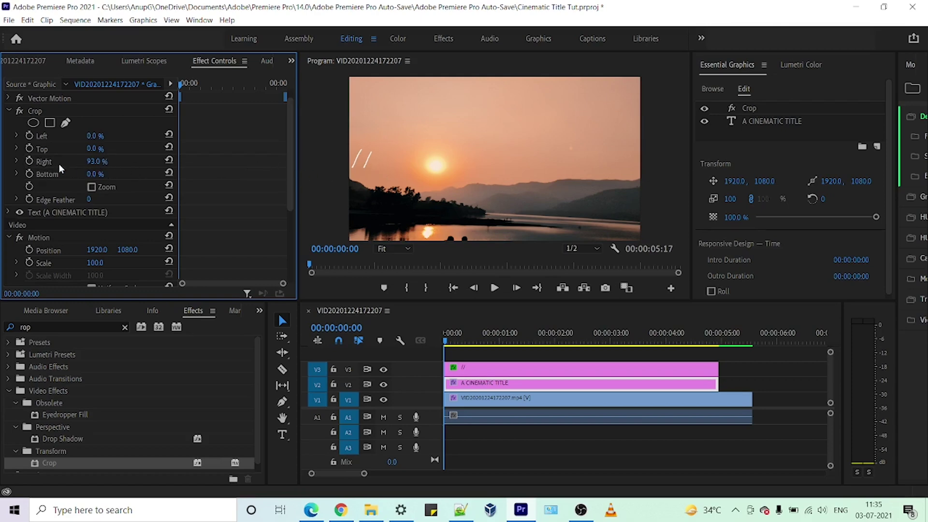
{"action": "left_click", "coordinate": [31, 159]}
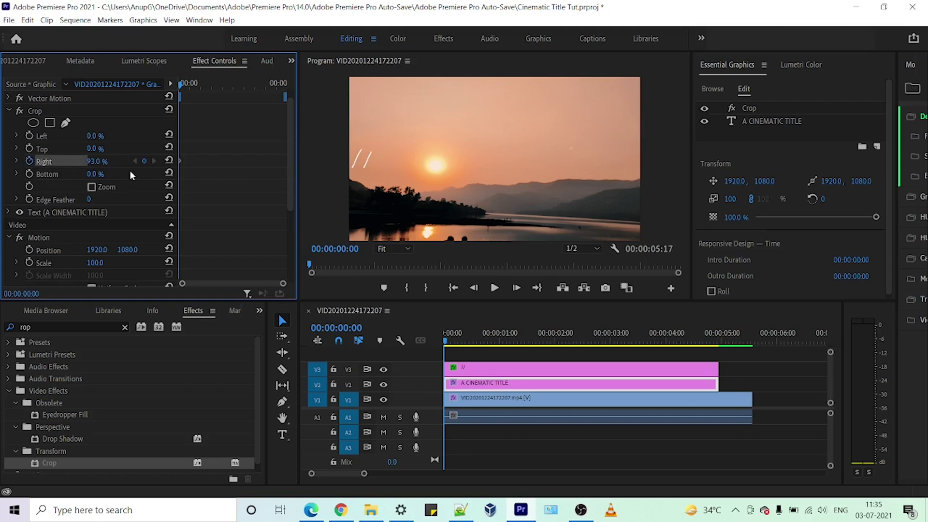
{"action": "left_click", "coordinate": [354, 326]}
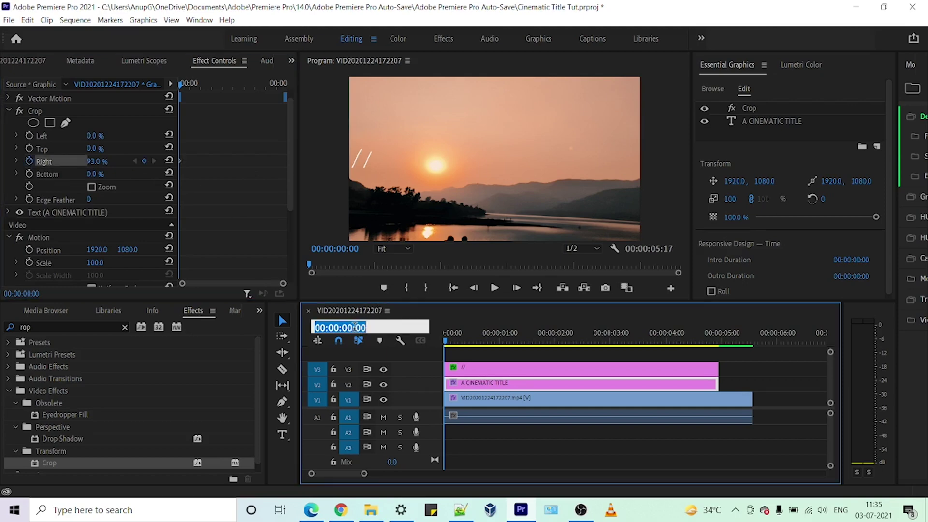
{"action": "type", "text": "01"}
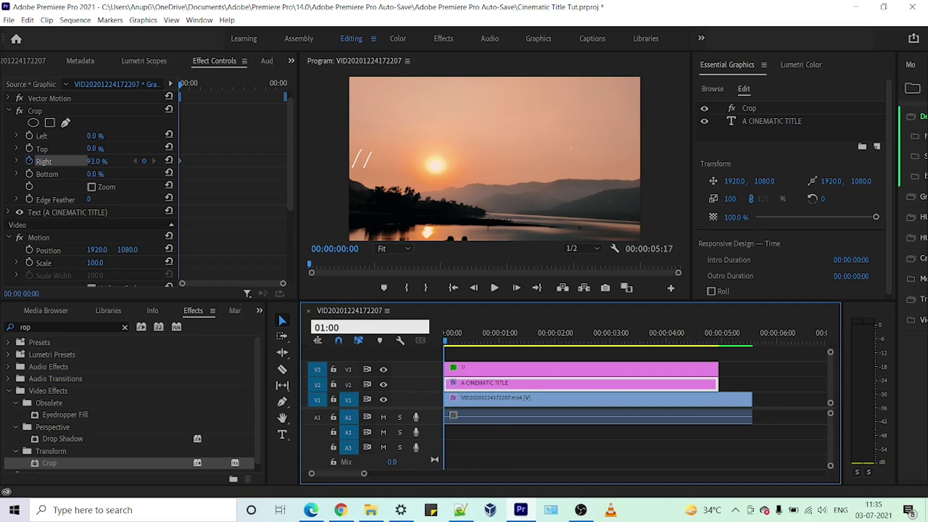
{"action": "type", "text": ":00"}
{"action": "key", "text": "Return"}
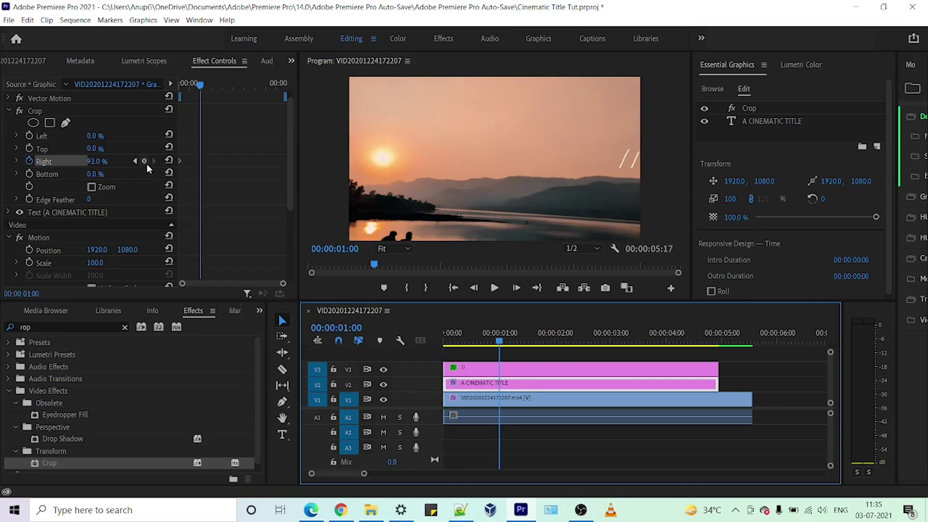
{"action": "left_click_drag", "start_coordinate": [101, 164], "coordinate": [54, 165]}
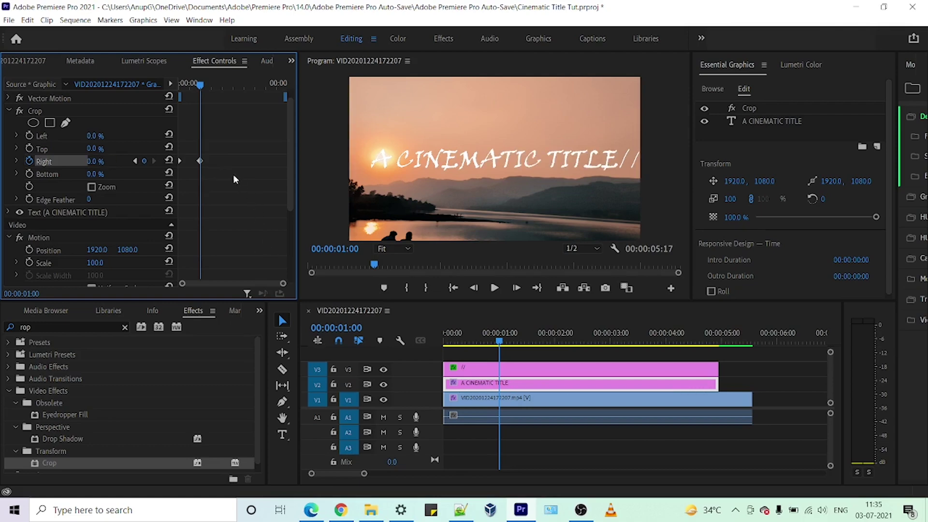
Apply Ease Out interpolation to the Crop Right keyframes
{"action": "left_click_drag", "start_coordinate": [220, 171], "coordinate": [174, 161]}
{"action": "right_click", "coordinate": [200, 162]}
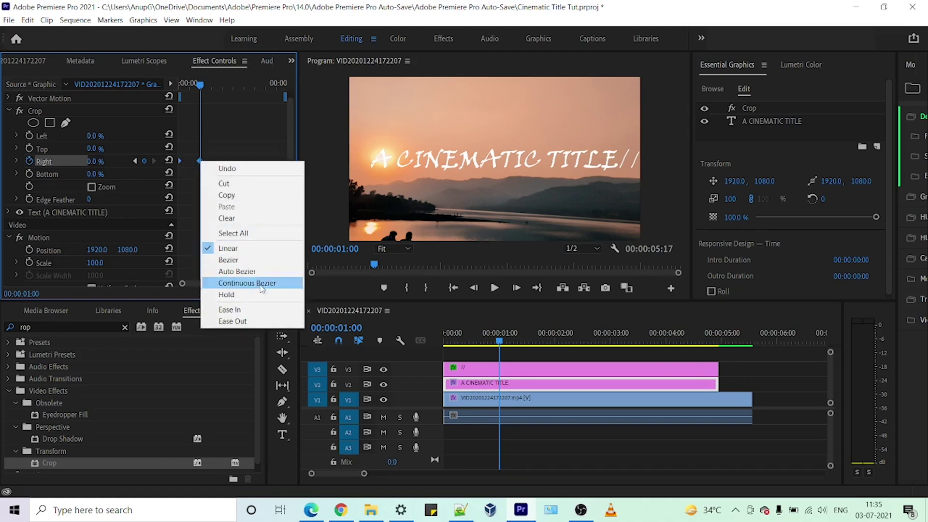
{"action": "left_click", "coordinate": [266, 323]}
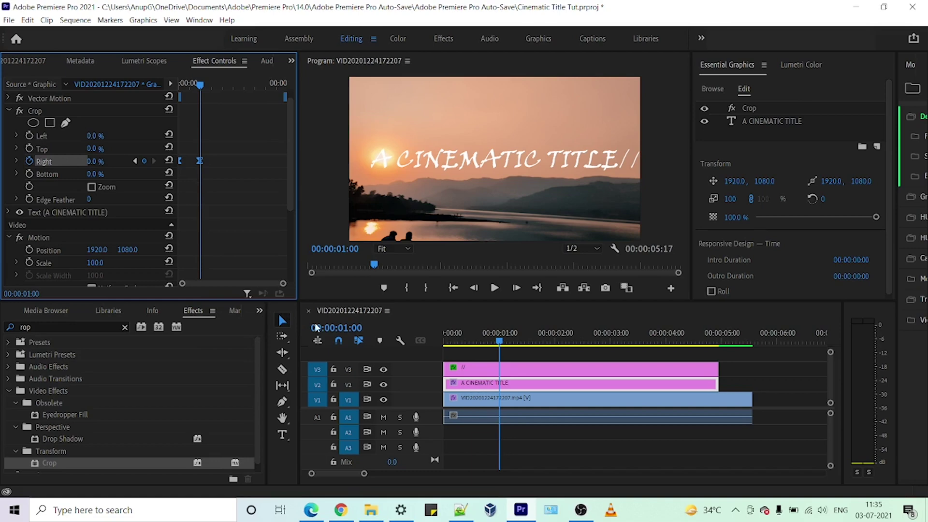
Preview the reveal, then trim the V2 title and V3 // clips to end at 00:00:02:00
{"action": "left_click", "coordinate": [501, 341]}
{"action": "mouse_move", "coordinate": [501, 341]}
{"action": "left_mouse_down"}
{"action": "mouse_move", "coordinate": [449, 342]}
{"action": "mouse_move", "coordinate": [489, 341]}
{"action": "left_mouse_up"}
{"action": "left_click_drag", "start_coordinate": [498, 340], "coordinate": [503, 338]}
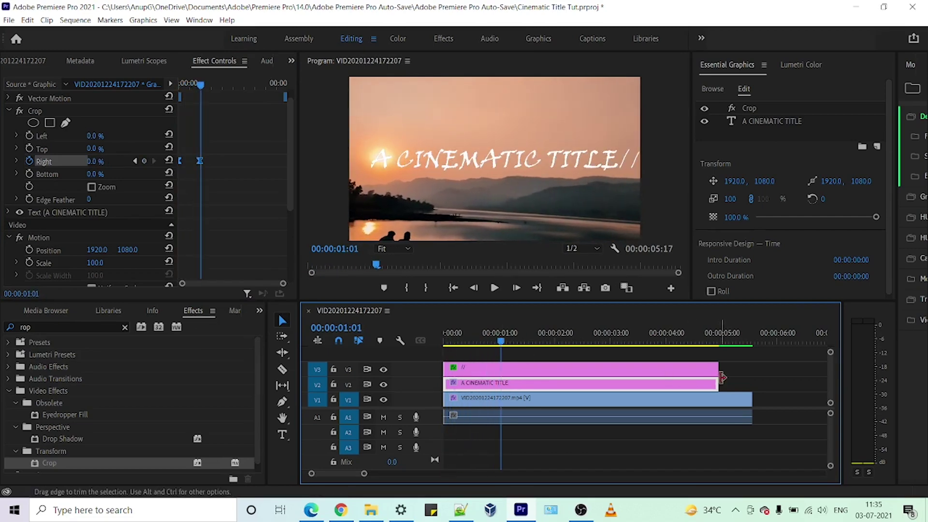
{"action": "left_click_drag", "start_coordinate": [501, 344], "coordinate": [555, 344]}
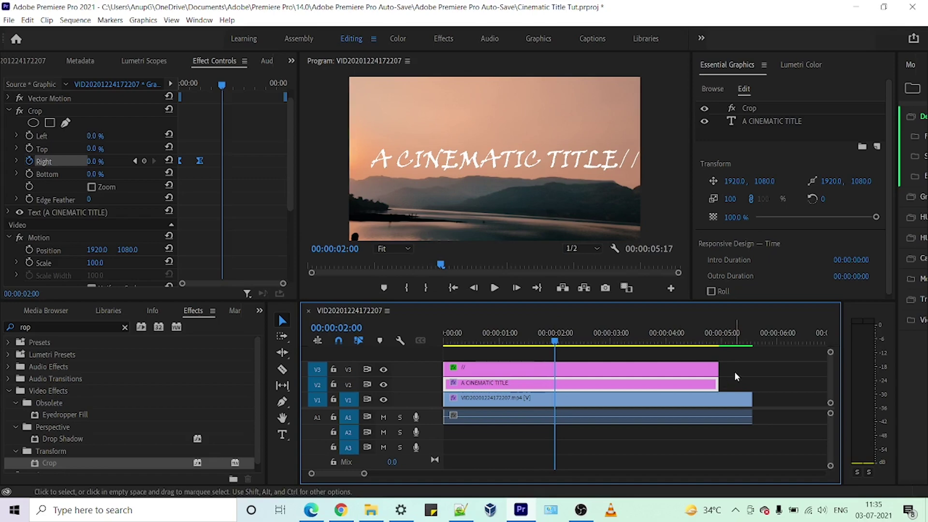
{"action": "left_click_drag", "start_coordinate": [726, 379], "coordinate": [555, 384]}
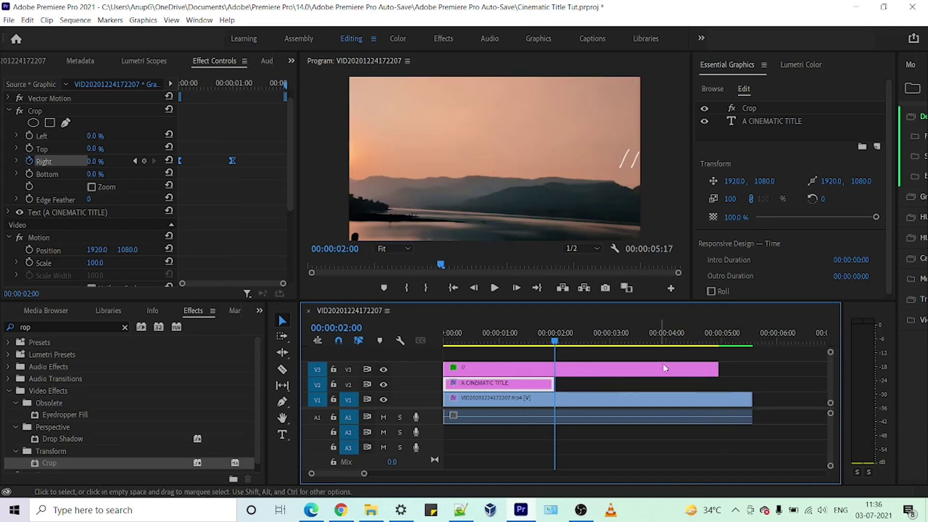
{"action": "left_click_drag", "start_coordinate": [720, 369], "coordinate": [520, 373]}
Nest the V2 and V3 title clips into a sequence named 'Title'
{"action": "right_click", "coordinate": [520, 373]}
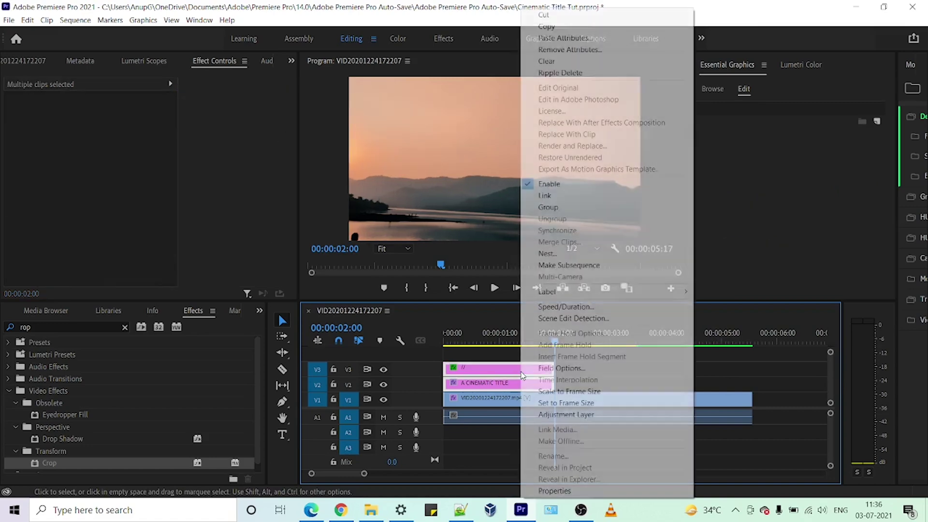
{"action": "left_click", "coordinate": [555, 253]}
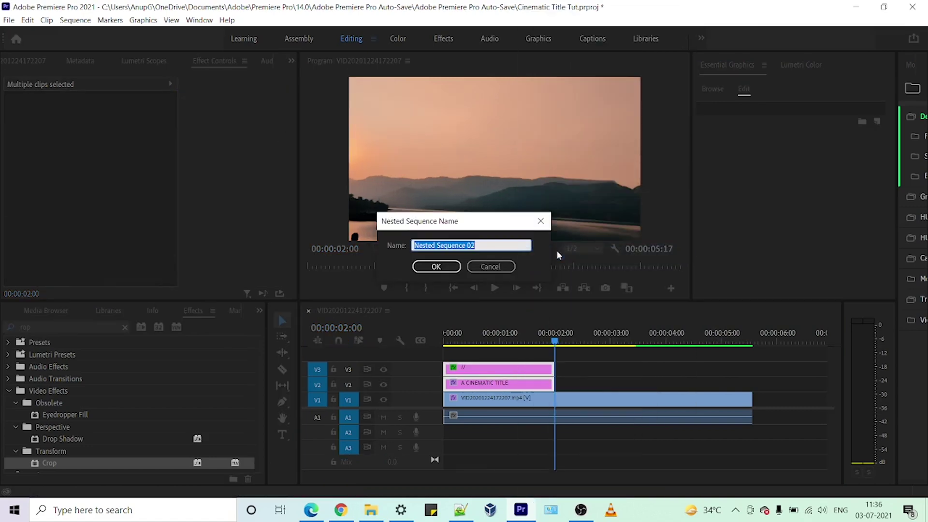
{"action": "type", "text": "Title1"}
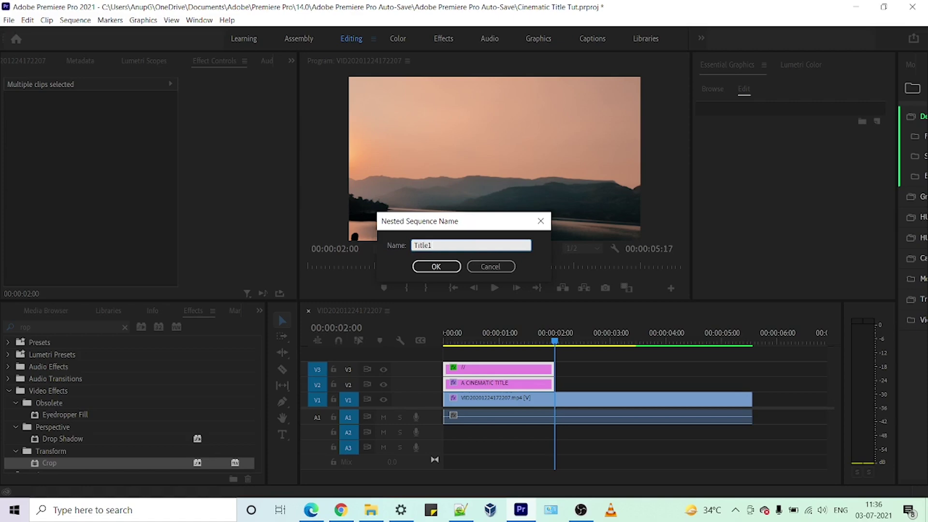
{"action": "key", "text": "Return"}
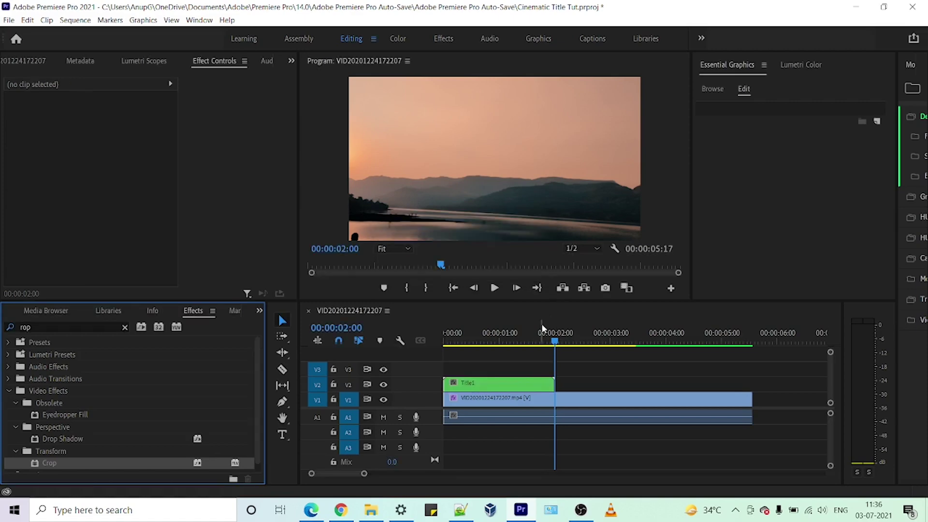
Duplicate the Title1 nested clip so the copy starts at 00:00:02:00
{"action": "left_click", "coordinate": [513, 384]}
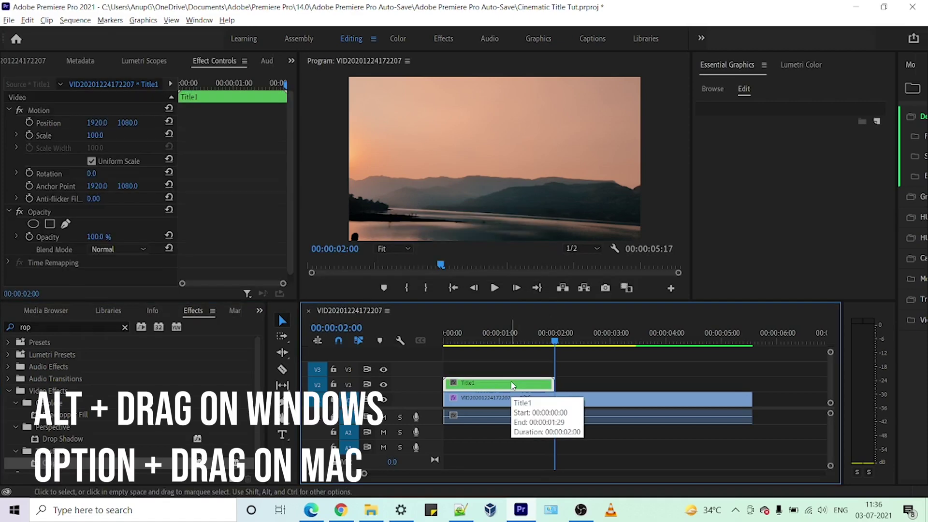
{"action": "left_click_drag", "start_coordinate": [512, 385], "coordinate": [622, 382]}
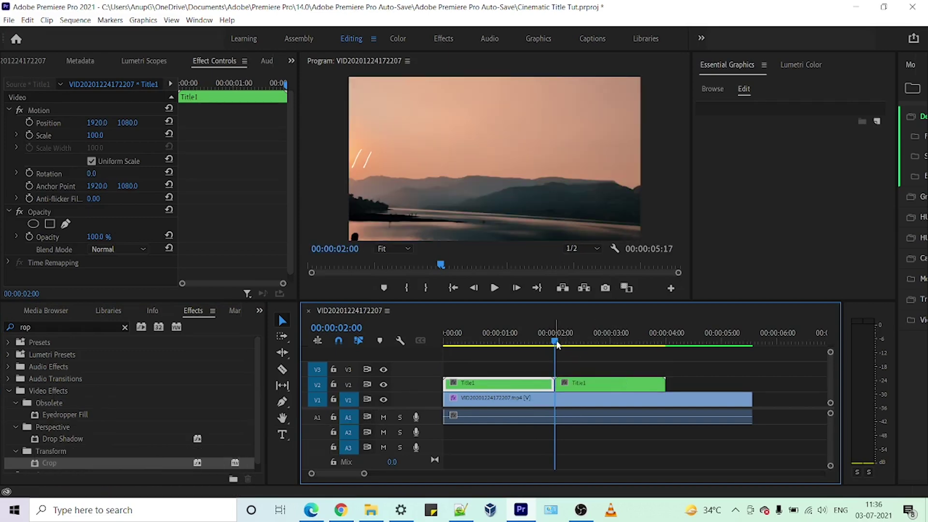
{"action": "left_click_drag", "start_coordinate": [555, 342], "coordinate": [610, 342]}
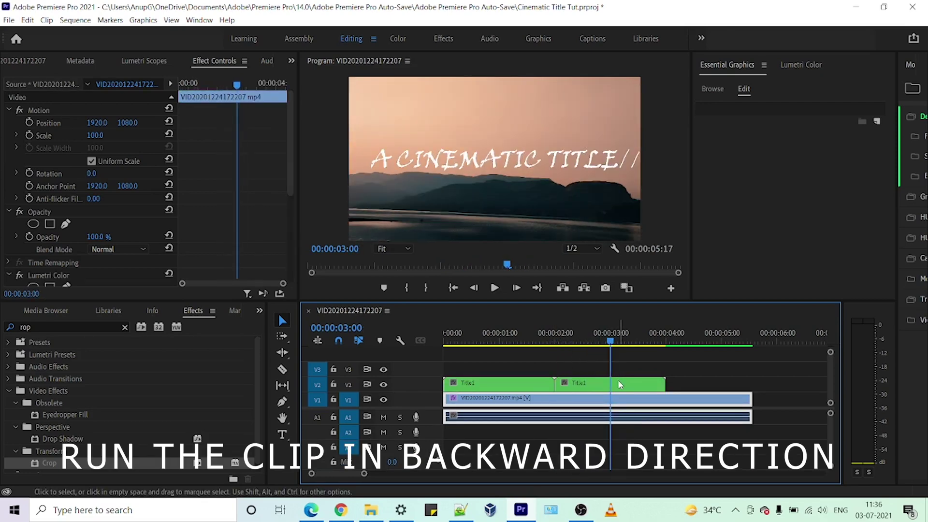
Set the second Title1 copy to Reverse Speed at about -166.67%, then rewind to the start
{"action": "left_click", "coordinate": [619, 382]}
{"action": "right_click", "coordinate": [620, 384]}
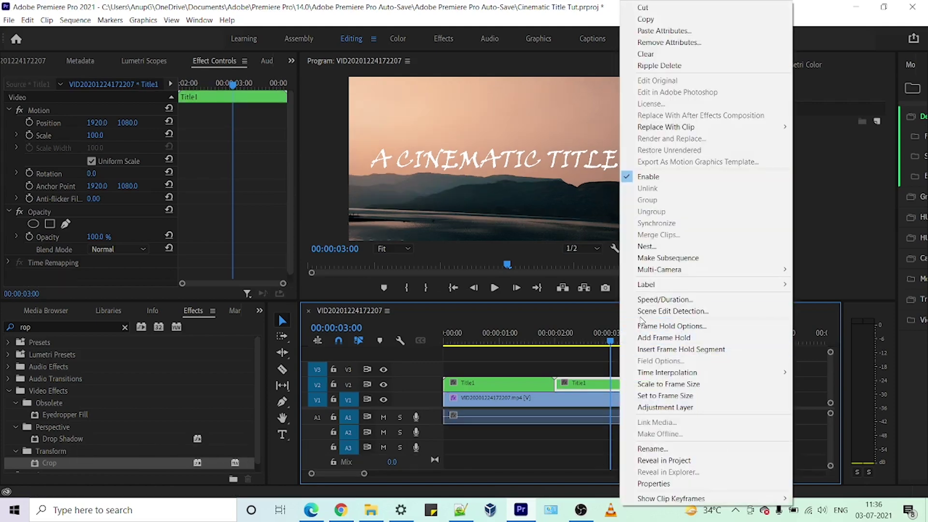
{"action": "left_click", "coordinate": [644, 300]}
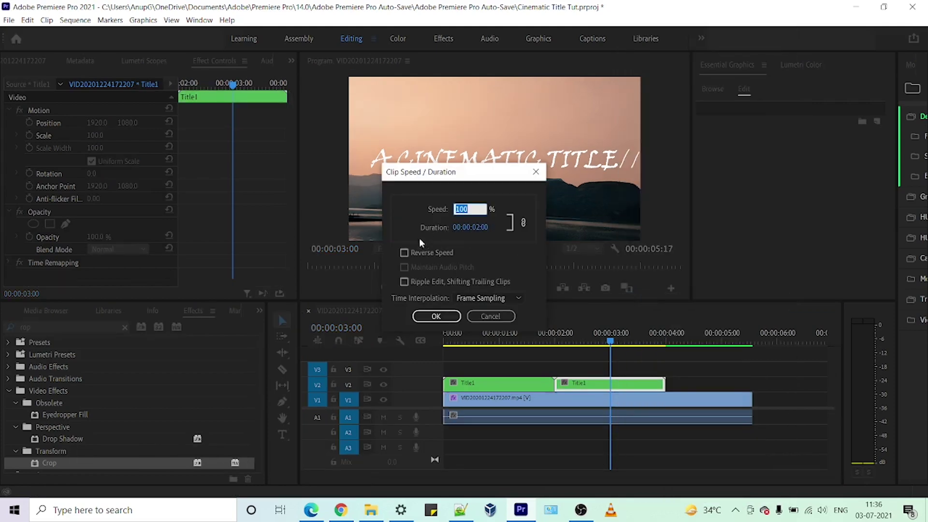
{"action": "left_click", "coordinate": [404, 252]}
{"action": "left_click_drag", "start_coordinate": [462, 209], "coordinate": [924, 261]}
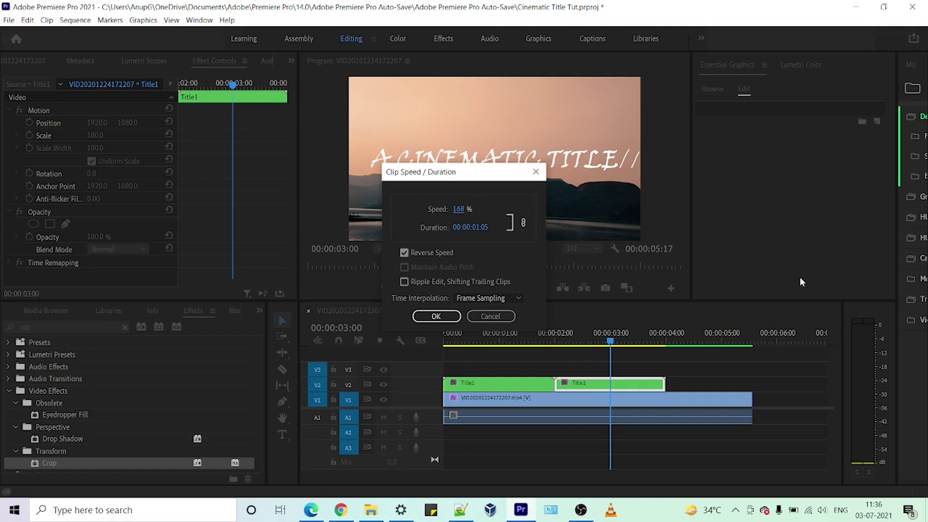
{"action": "left_click", "coordinate": [433, 319]}
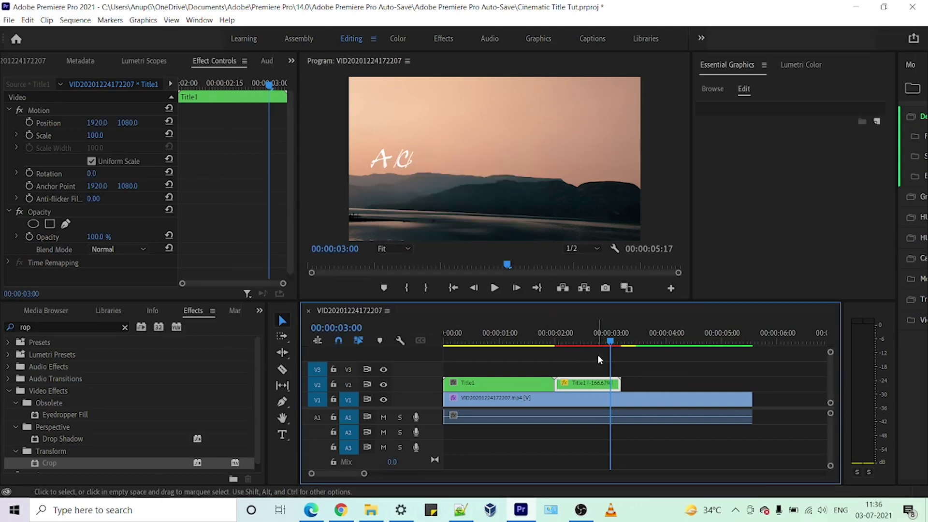
{"action": "left_click_drag", "start_coordinate": [611, 342], "coordinate": [438, 346]}
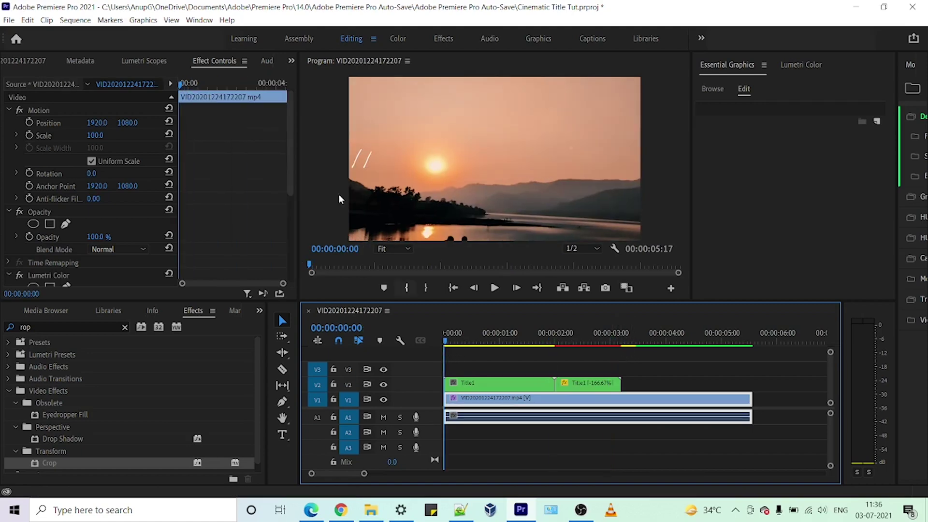
Render the sequence In to Out, play the preview, and return to 00:00:00:00
{"action": "left_click", "coordinate": [75, 19]}
{"action": "left_click", "coordinate": [101, 61]}
{"action": "left_click", "coordinate": [497, 289]}
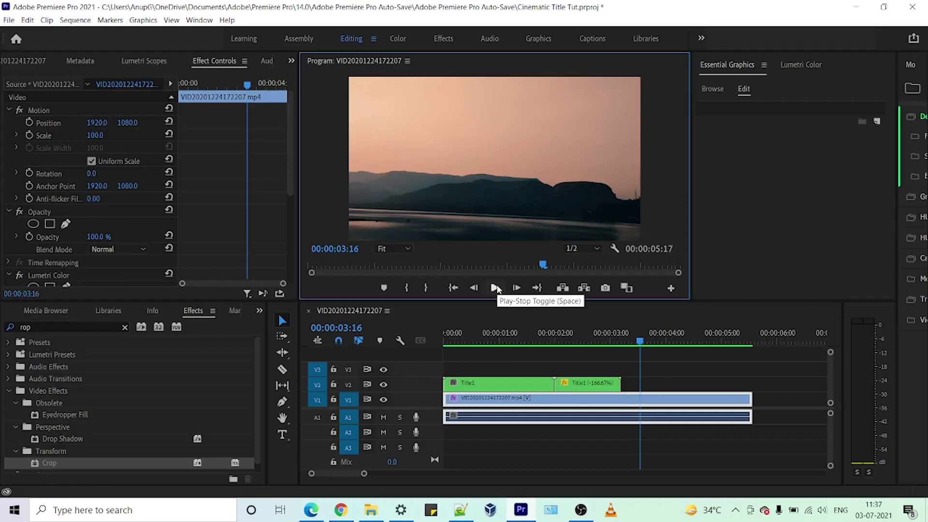
{"action": "left_click", "coordinate": [451, 333]}
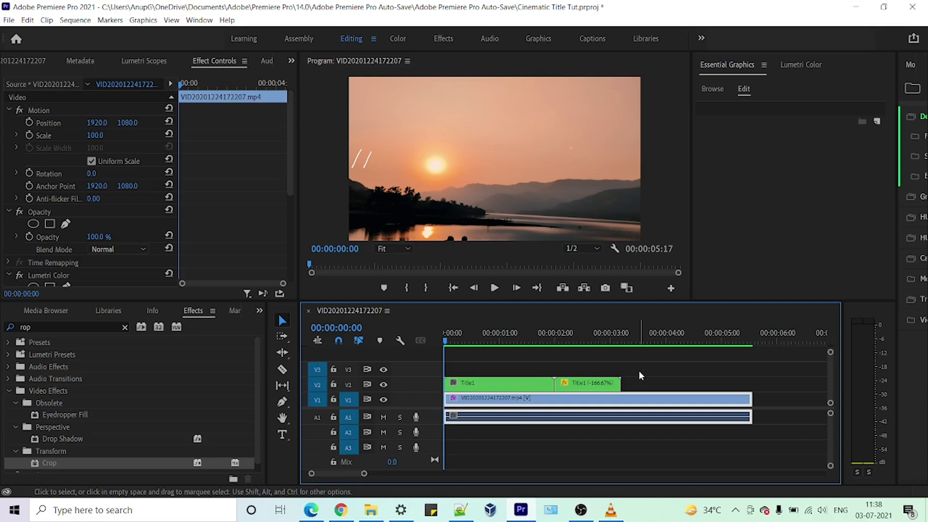
Drag ES_Whoosh Pan from the Whoosh folder onto audio track A2, around 1.5–3 seconds
{"action": "left_click", "coordinate": [379, 511]}
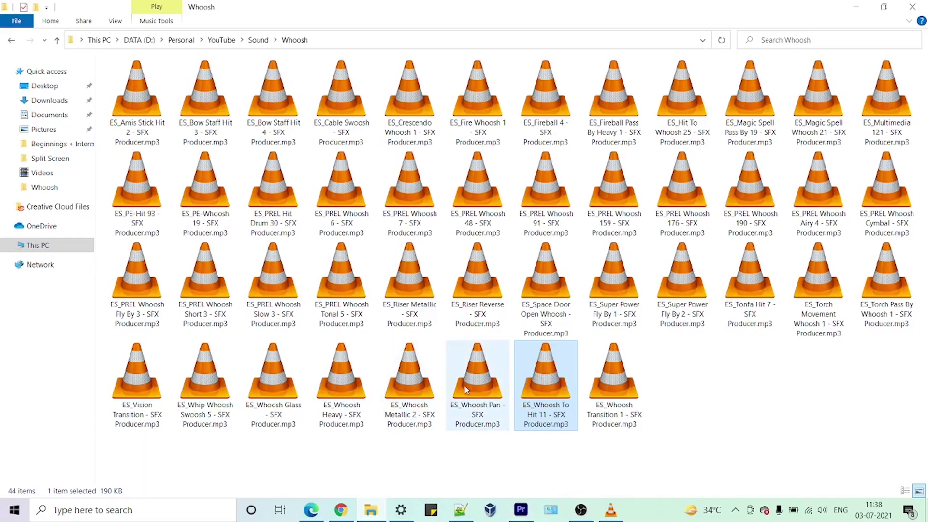
{"action": "left_click", "coordinate": [673, 369]}
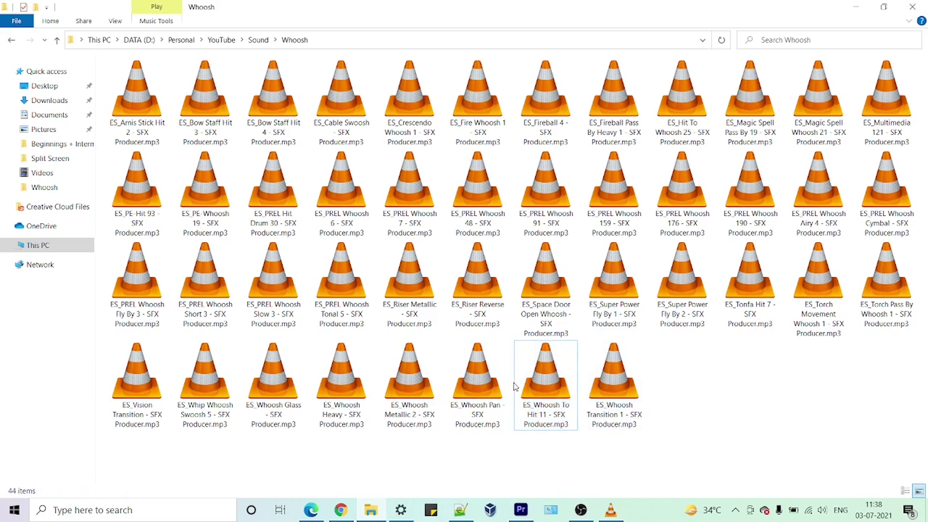
{"action": "left_click_drag", "start_coordinate": [483, 378], "coordinate": [538, 427]}
Play the sequence from about 00:00:01:12 to hear the whoosh under the title's exit
{"action": "left_click", "coordinate": [521, 338]}
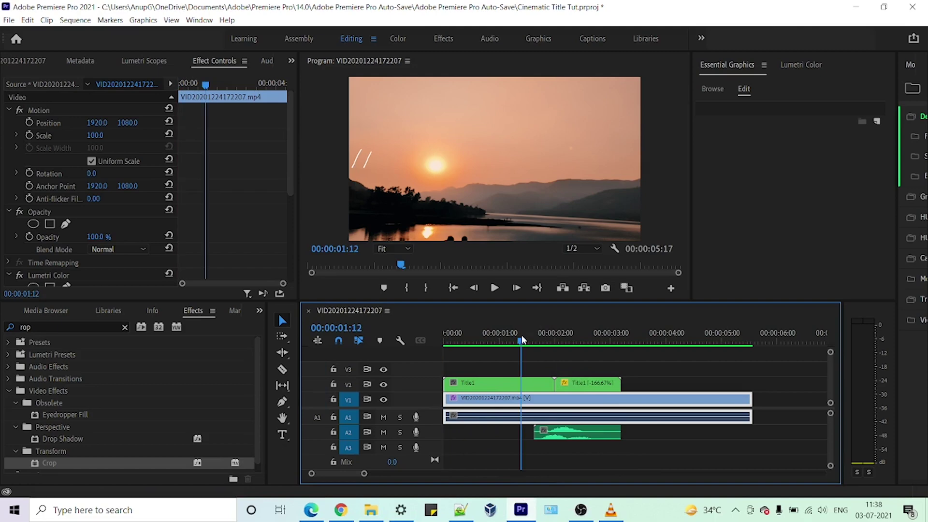
{"action": "key", "text": "space"}
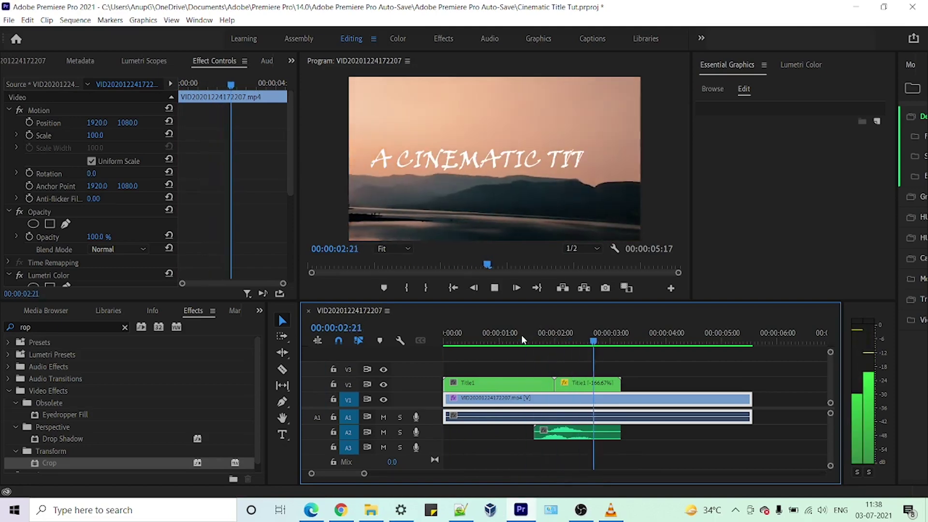
{"action": "key", "text": "space"}
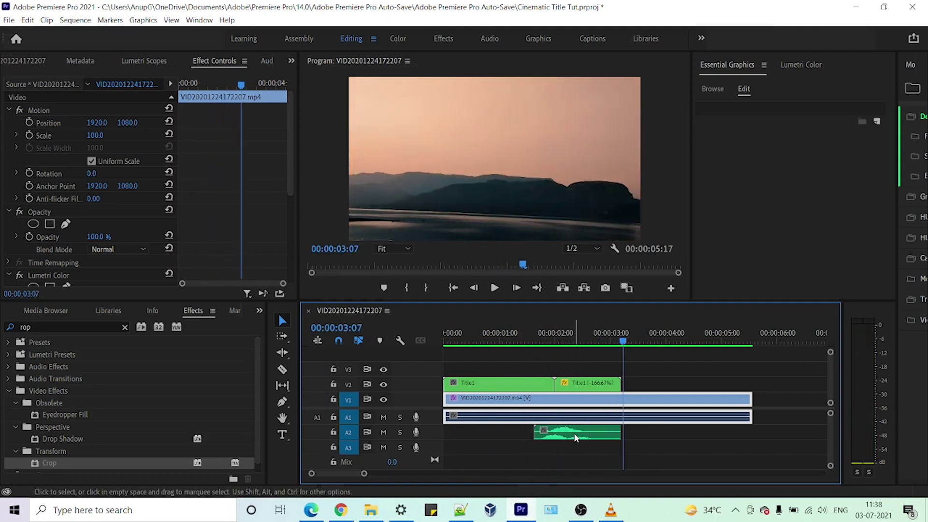